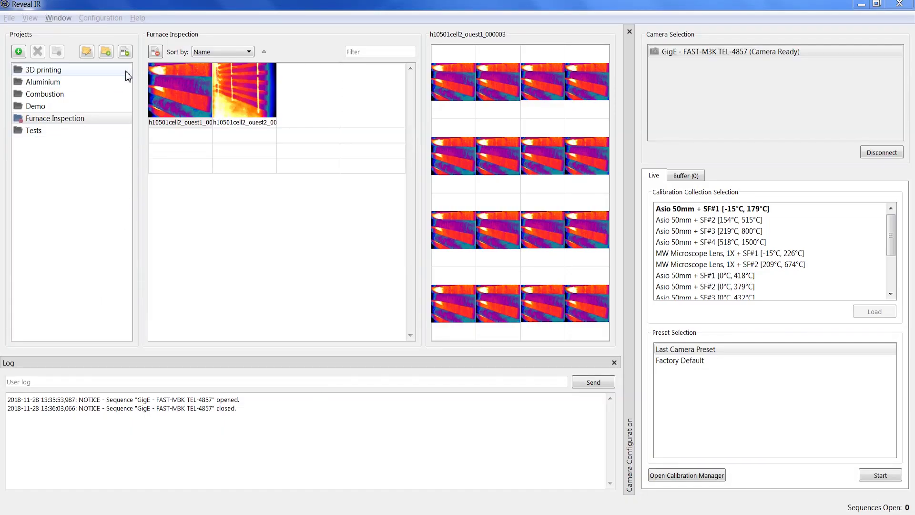
Browse the Aluminium, Combustion and Furnace Inspection projects and select the Tests project.
{"action": "left_click", "coordinate": [126, 84]}
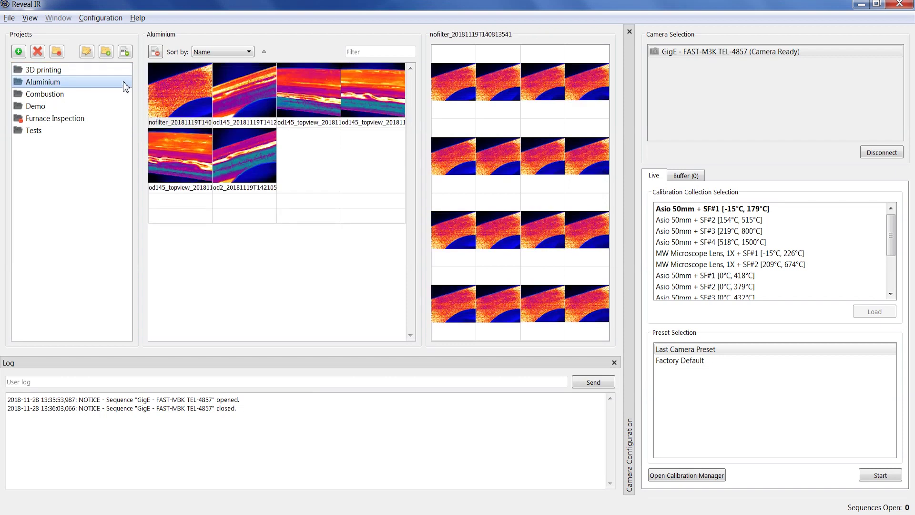
{"action": "left_click", "coordinate": [122, 96]}
{"action": "left_click", "coordinate": [112, 119]}
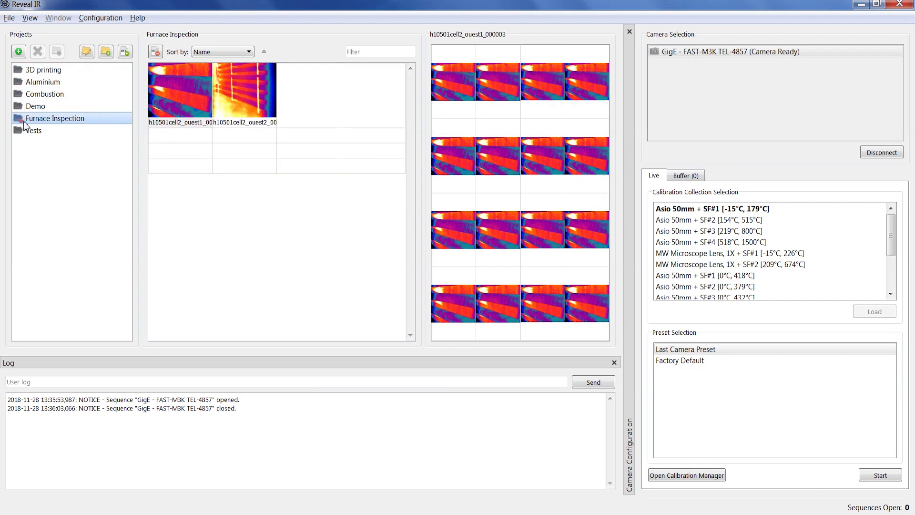
{"action": "left_click", "coordinate": [56, 130]}
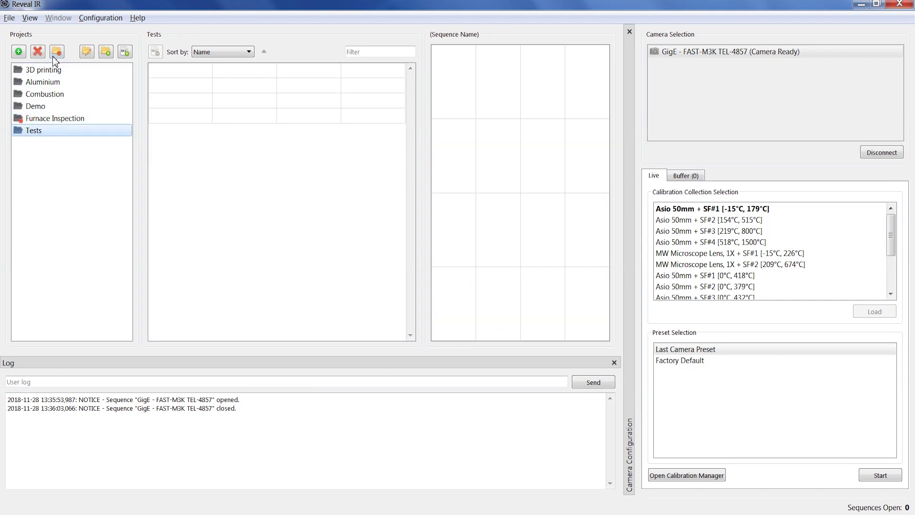
In the application preferences, set the output prefix to sequence2 and choose Tests as the output project.
{"action": "left_click", "coordinate": [116, 21]}
{"action": "left_click", "coordinate": [113, 32]}
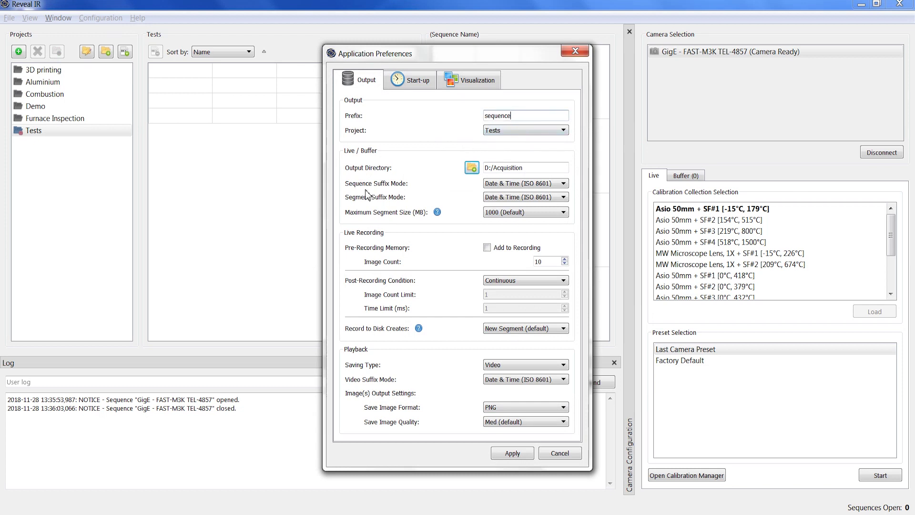
{"action": "left_click", "coordinate": [520, 132]}
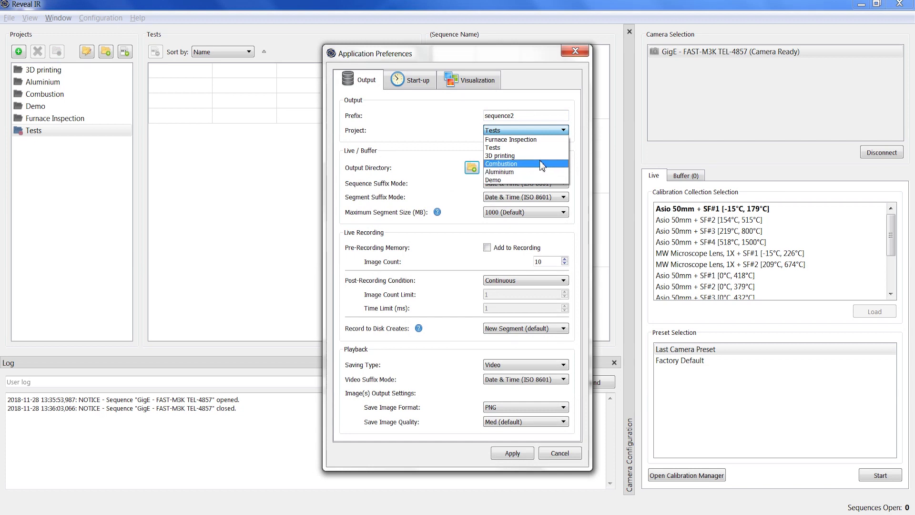
{"action": "left_click", "coordinate": [542, 148]}
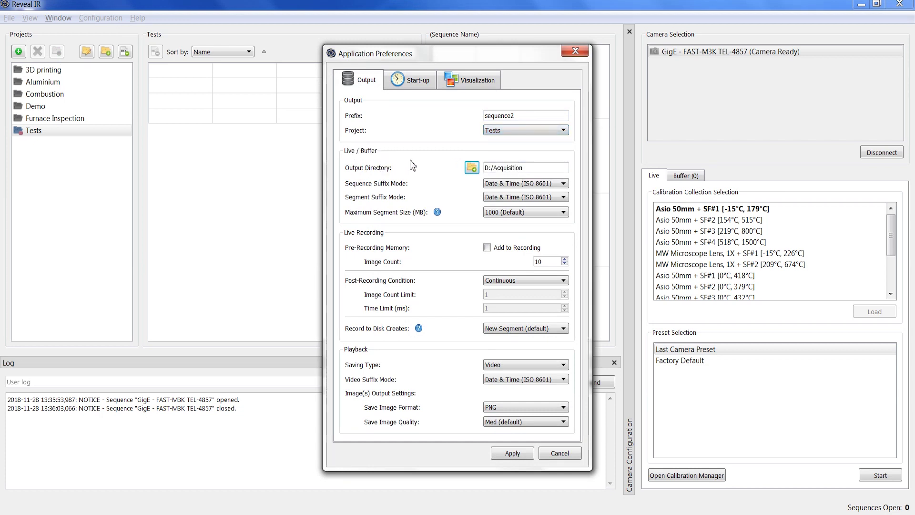
Create a folder named 20181128_test in D:/Acquisition, choose it as the sequence output directory and apply the preferences.
{"action": "left_click", "coordinate": [469, 167]}
{"action": "right_click", "coordinate": [466, 217]}
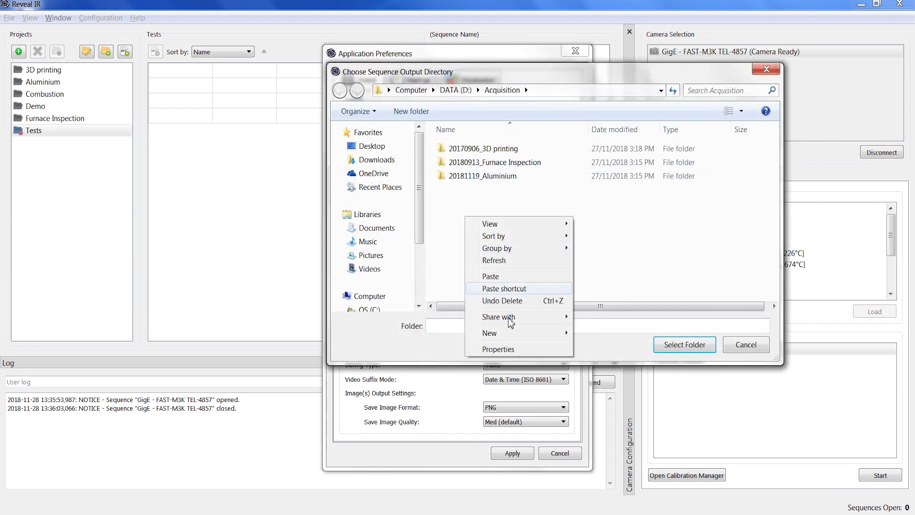
{"action": "mouse_move", "coordinate": [517, 339]}
{"action": "left_click", "coordinate": [593, 333]}
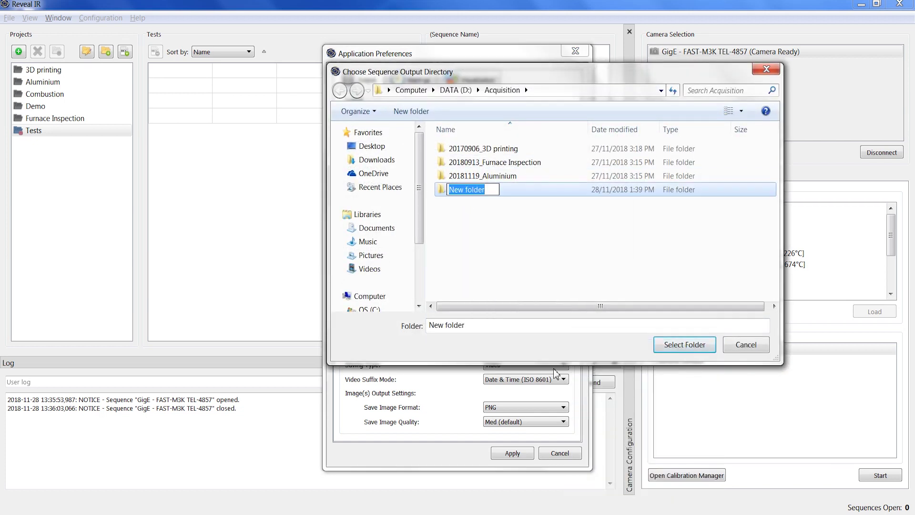
{"action": "type", "text": "20181128_test"}
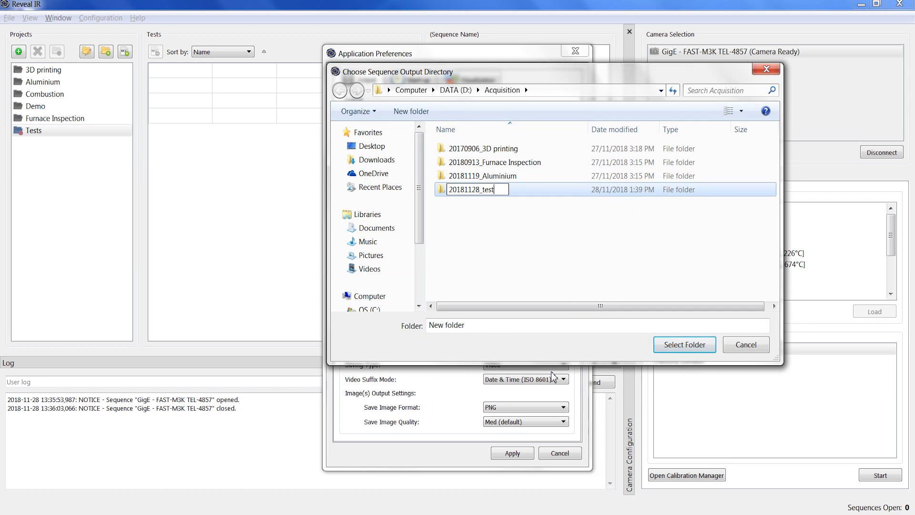
{"action": "key", "text": "Return"}
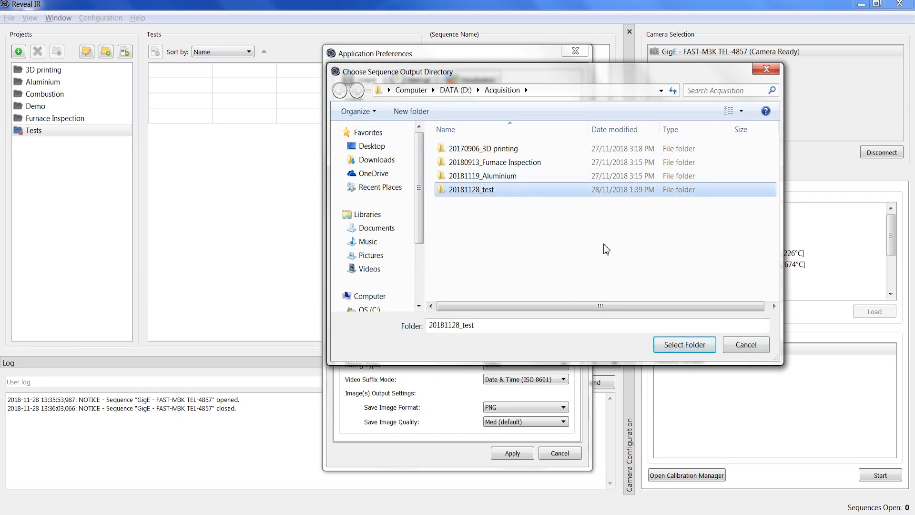
{"action": "left_click", "coordinate": [685, 344]}
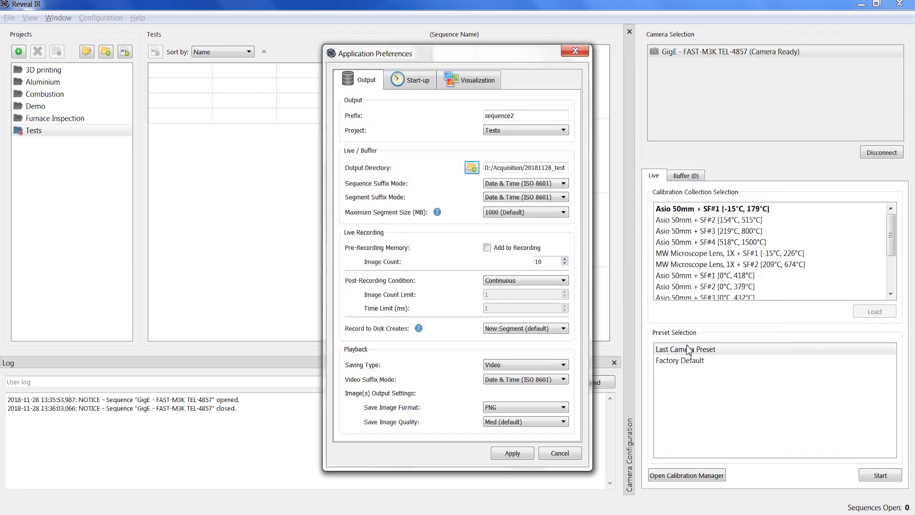
{"action": "left_click", "coordinate": [512, 453]}
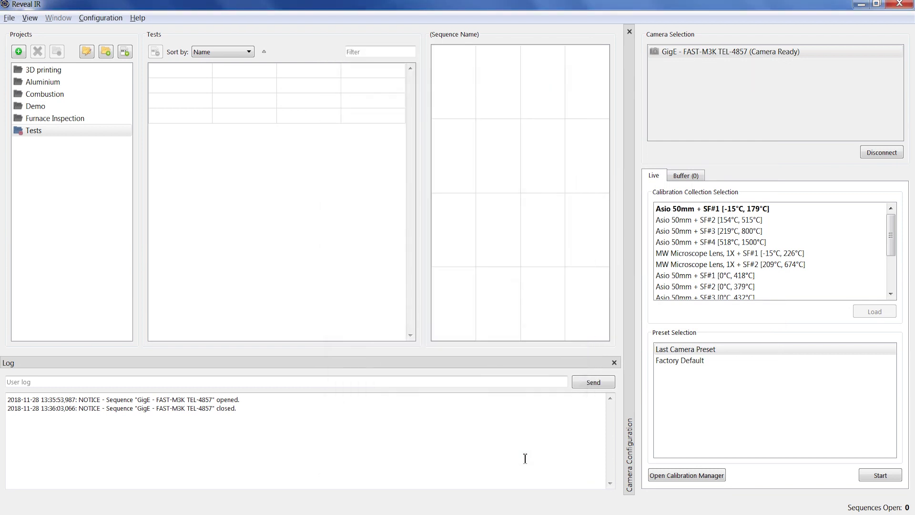
Select the Asio 50mm + SF#1 [-15°C, 179°C] calibration collection and start the live camera sequence with the last camera preset.
{"action": "left_click", "coordinate": [754, 221]}
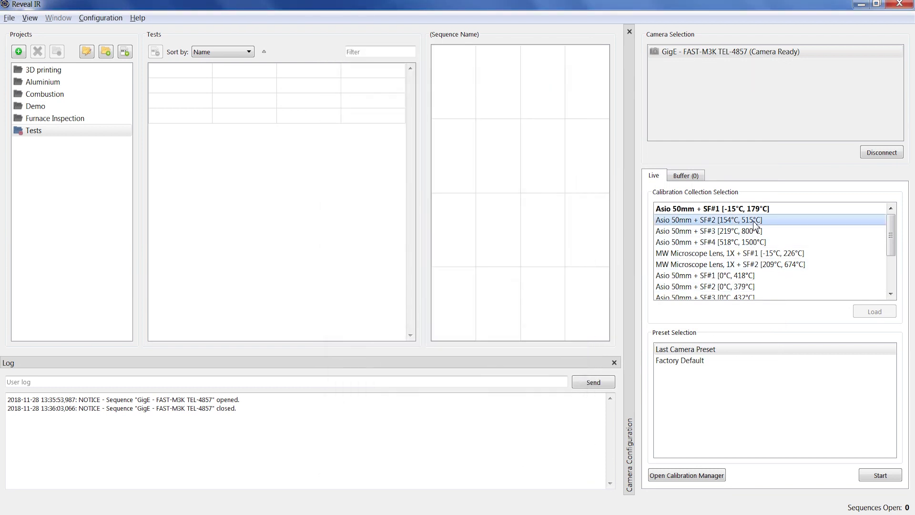
{"action": "left_click", "coordinate": [766, 208]}
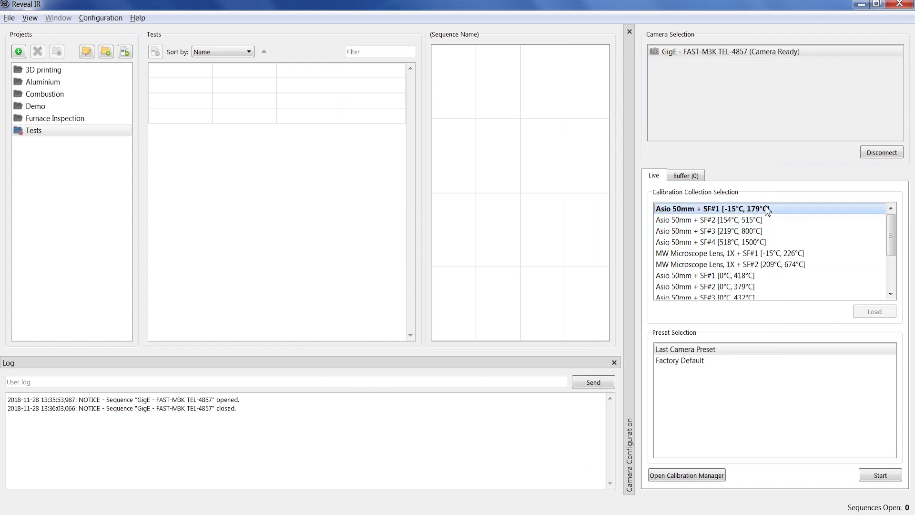
{"action": "left_click", "coordinate": [889, 479]}
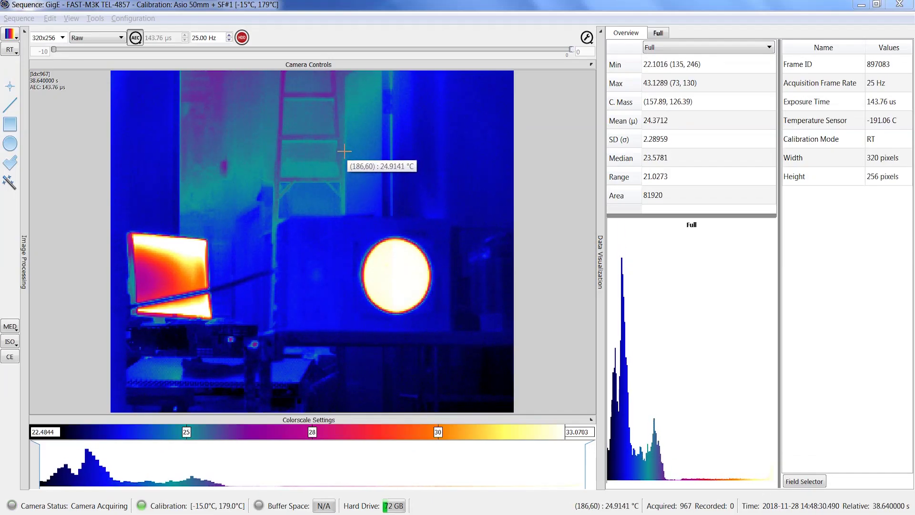
Show the camera controls and set the acquisition window size to 320x192.
{"action": "left_click", "coordinate": [329, 65]}
{"action": "left_click", "coordinate": [350, 31]}
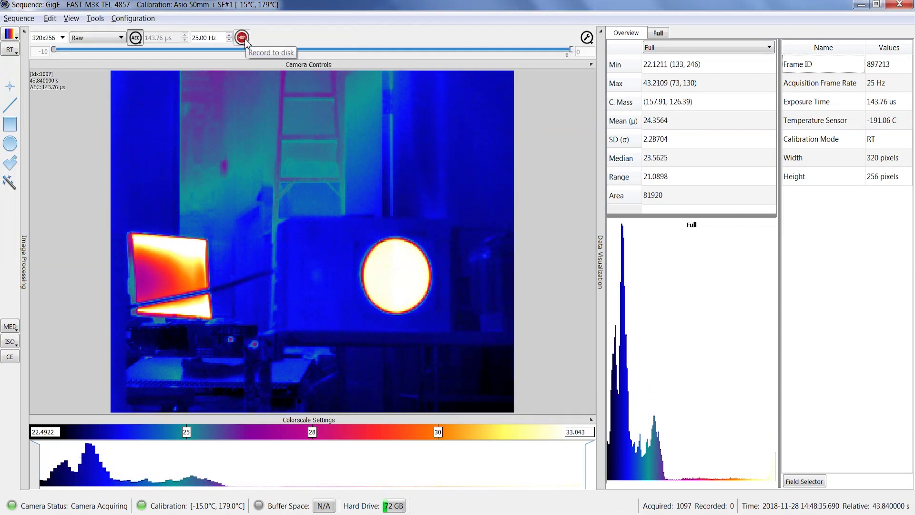
{"action": "left_click", "coordinate": [62, 37]}
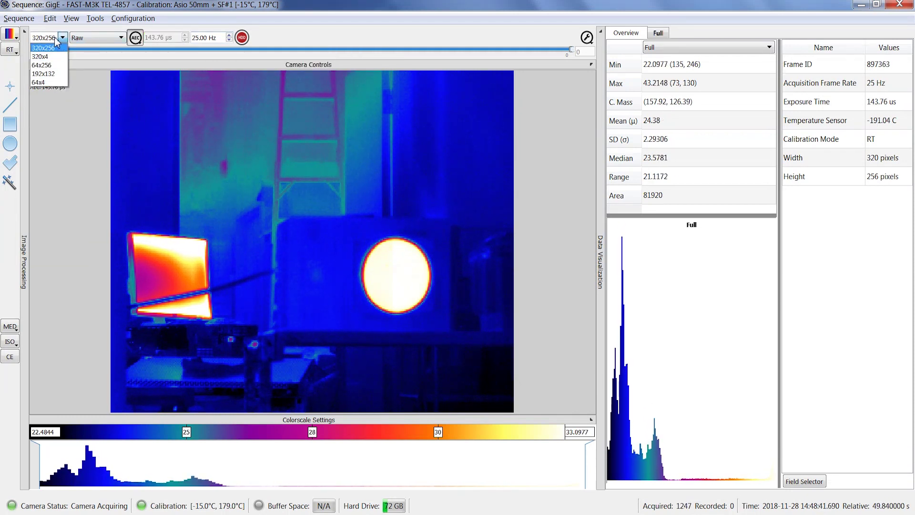
{"action": "left_click", "coordinate": [56, 45]}
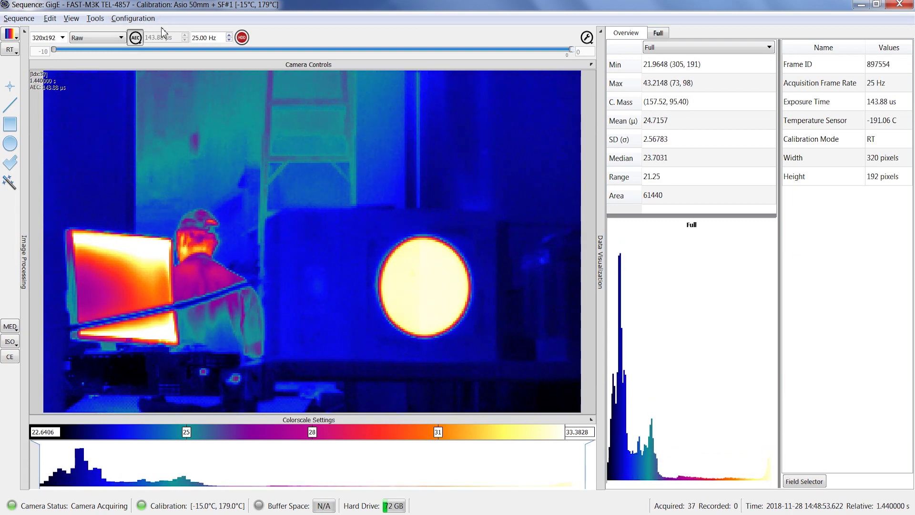
Review the auto-exposure control settings, switch to manual exposure and set the exposure time to 150 µs.
{"action": "left_click", "coordinate": [136, 40]}
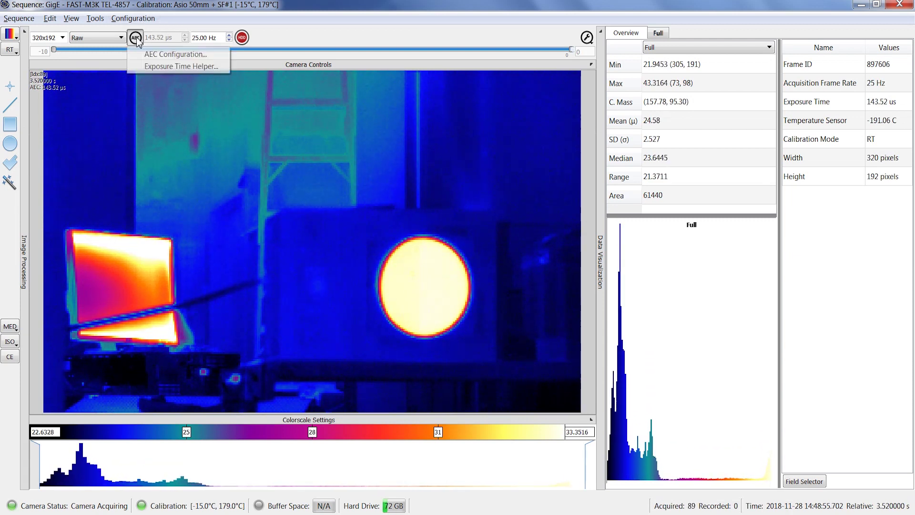
{"action": "left_click", "coordinate": [157, 54]}
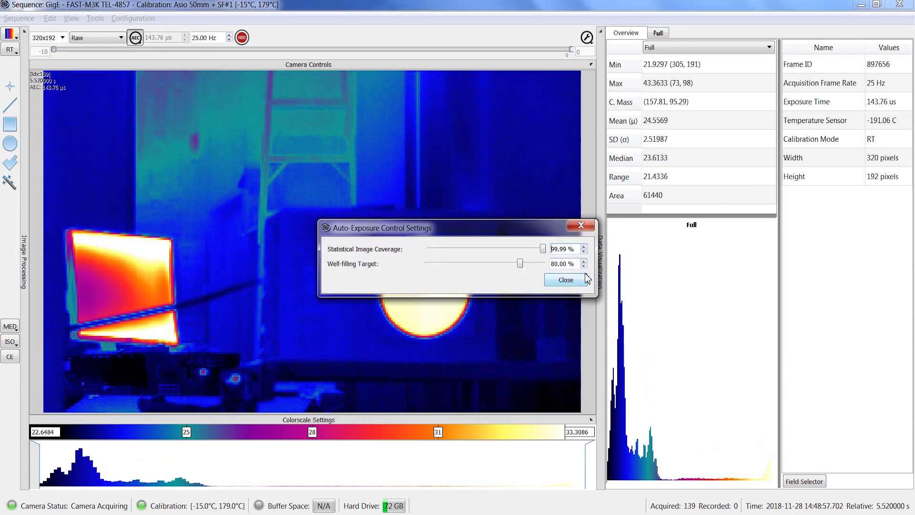
{"action": "left_click", "coordinate": [564, 280]}
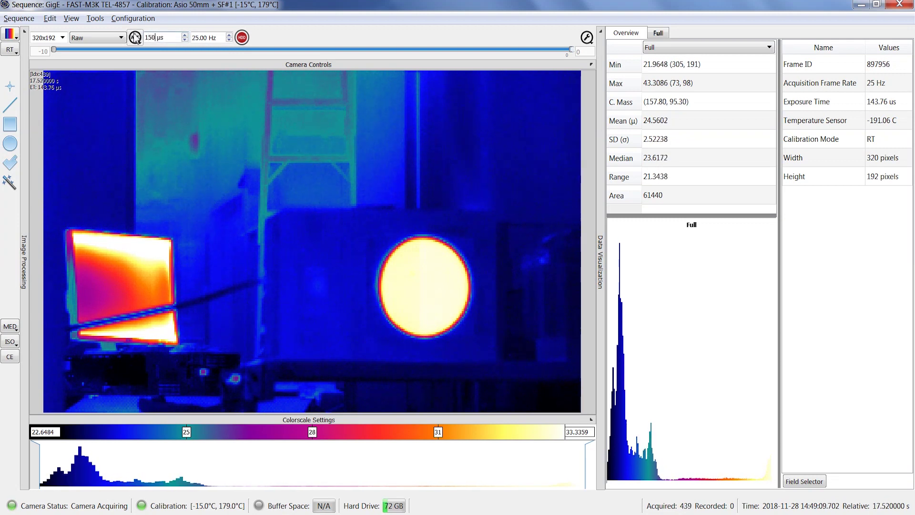
{"action": "key", "text": "Return"}
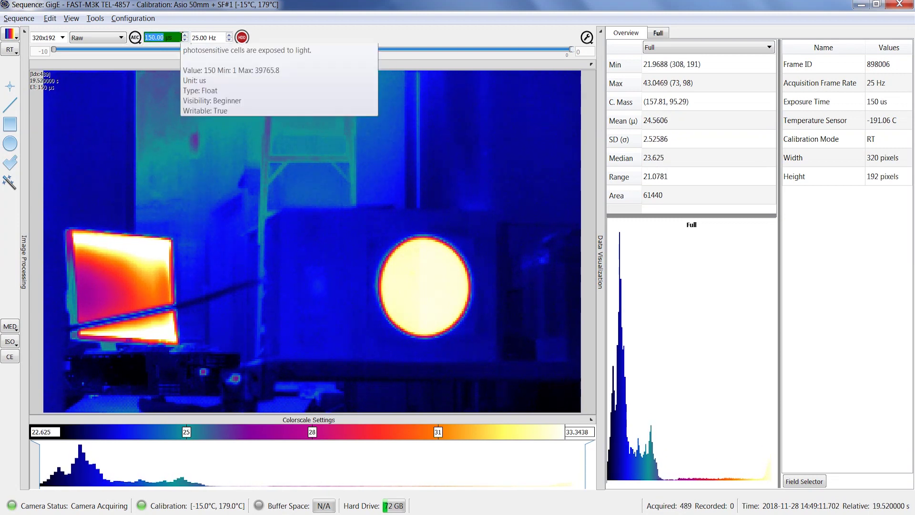
{"action": "left_click", "coordinate": [206, 38]}
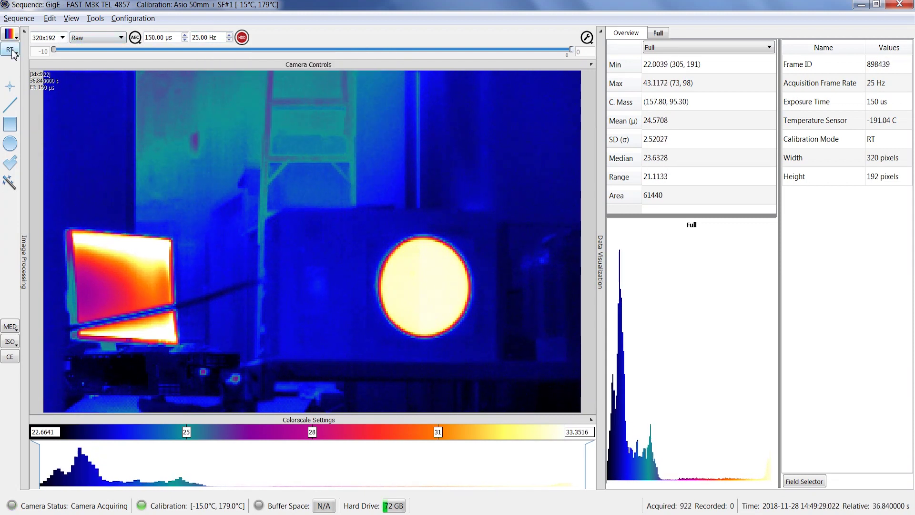
Switch the calibration mode to Non-Uniformity Correction (NUC) and back to Radiometric Temperature (RT).
{"action": "left_click", "coordinate": [17, 53]}
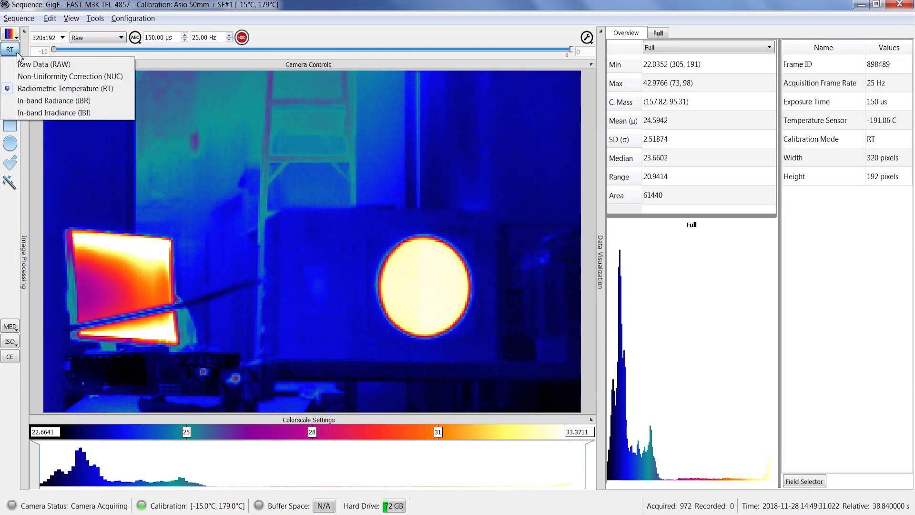
{"action": "left_click", "coordinate": [30, 77]}
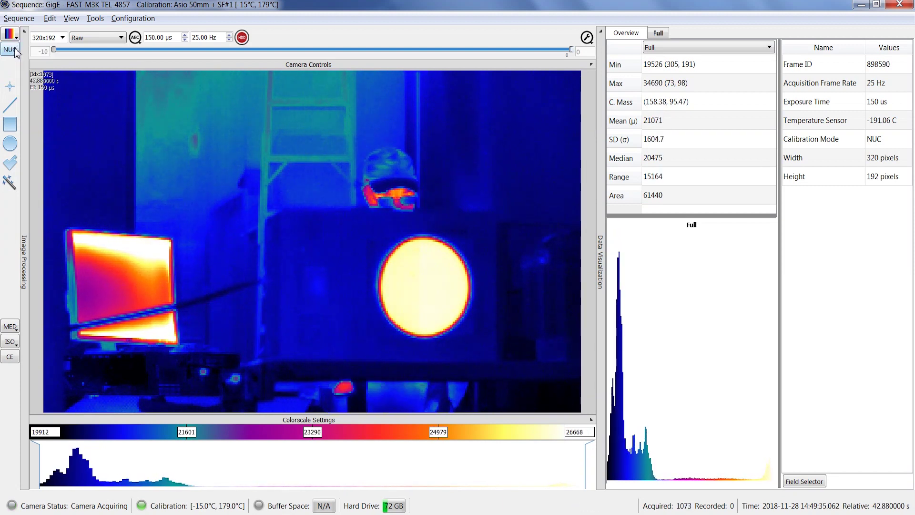
{"action": "left_click", "coordinate": [14, 51]}
{"action": "left_click", "coordinate": [30, 90]}
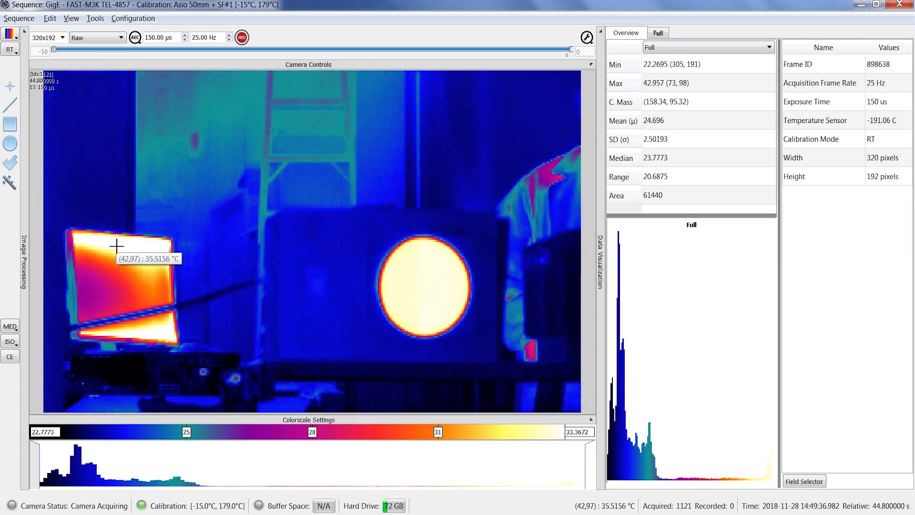
Examine the EHDRI configuration's mode, exposure count and exposure settings, and close the dialog.
{"action": "left_click", "coordinate": [133, 18]}
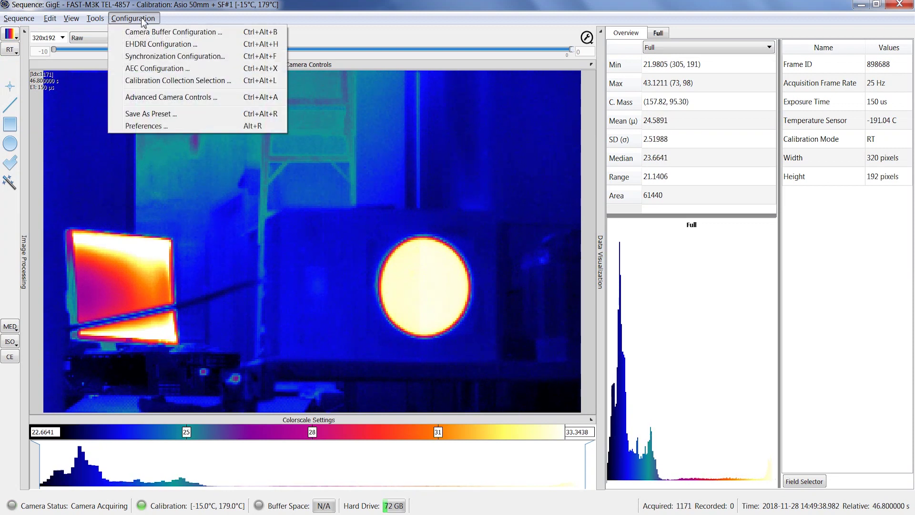
{"action": "left_click", "coordinate": [228, 48]}
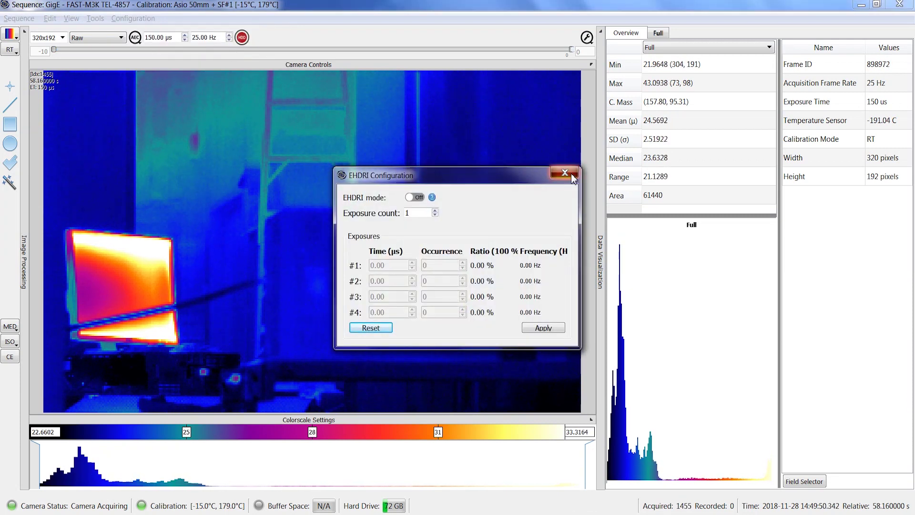
{"action": "left_click", "coordinate": [565, 173]}
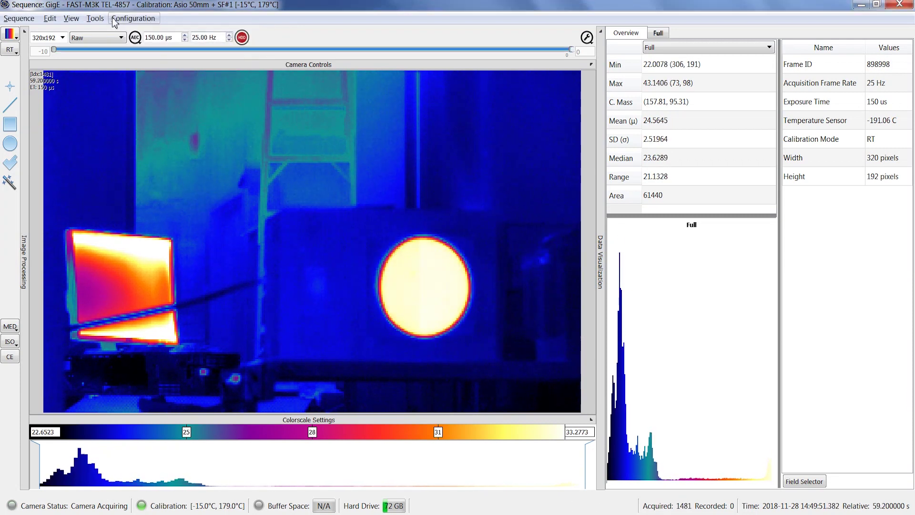
Look through the calibration collections, highlight Asio 50mm + SF#2 [154°C, 515°C] and close the selection without loading it.
{"action": "left_click", "coordinate": [132, 18]}
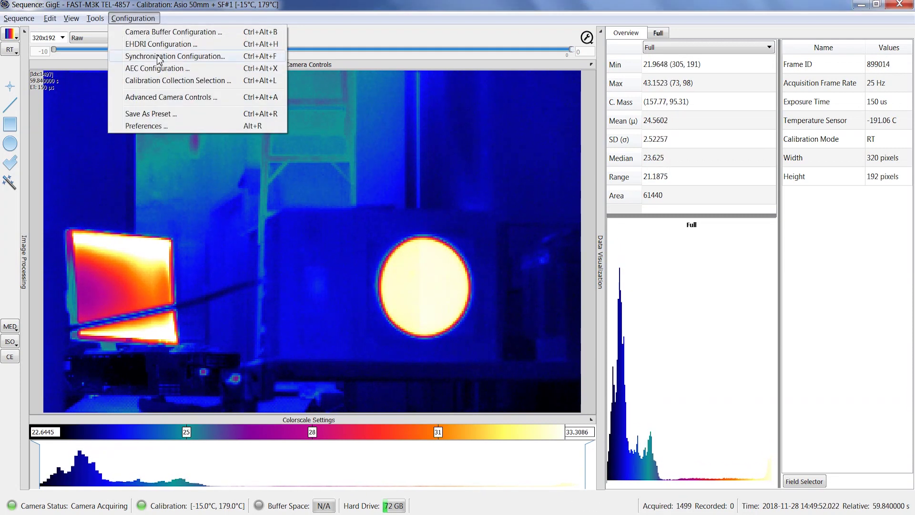
{"action": "left_click", "coordinate": [237, 81]}
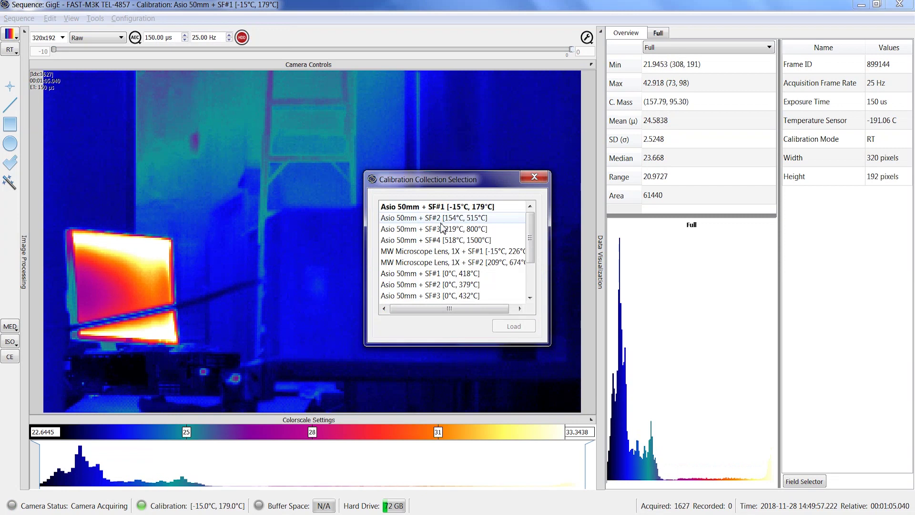
{"action": "left_click", "coordinate": [442, 220]}
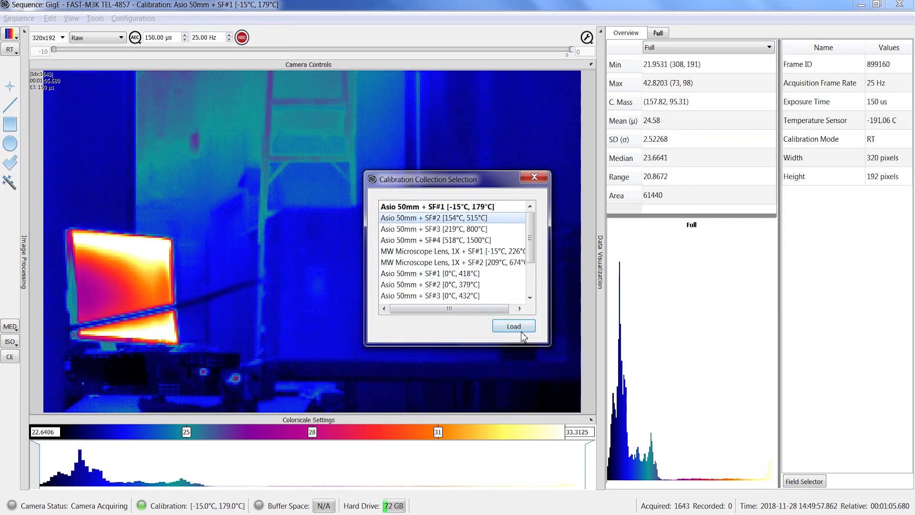
{"action": "left_click", "coordinate": [544, 180]}
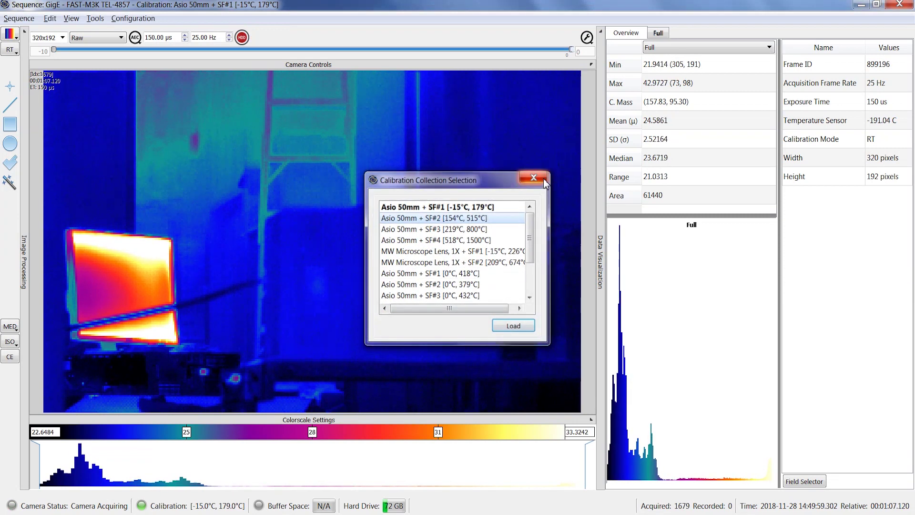
Try the Bone colour palette on the live image and return to the Telops palette.
{"action": "left_click", "coordinate": [17, 36]}
{"action": "left_click", "coordinate": [42, 67]}
{"action": "left_click", "coordinate": [10, 34]}
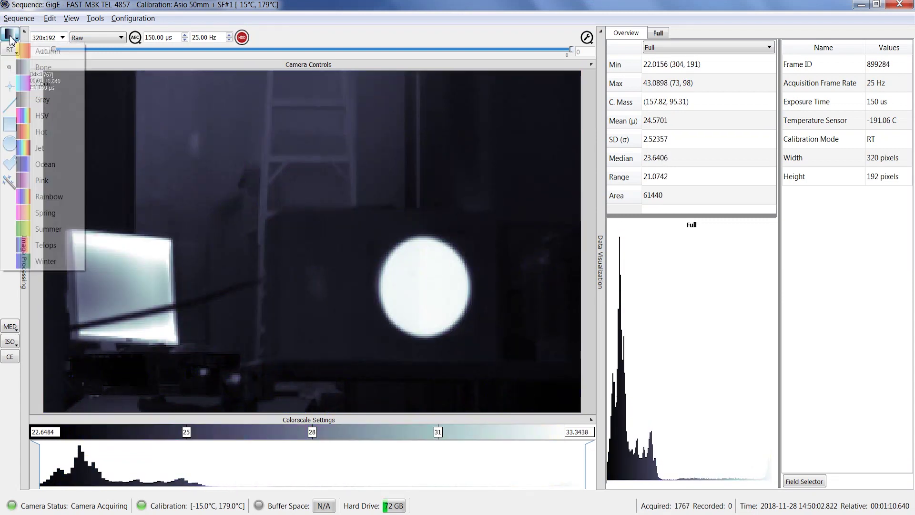
{"action": "left_click", "coordinate": [45, 245]}
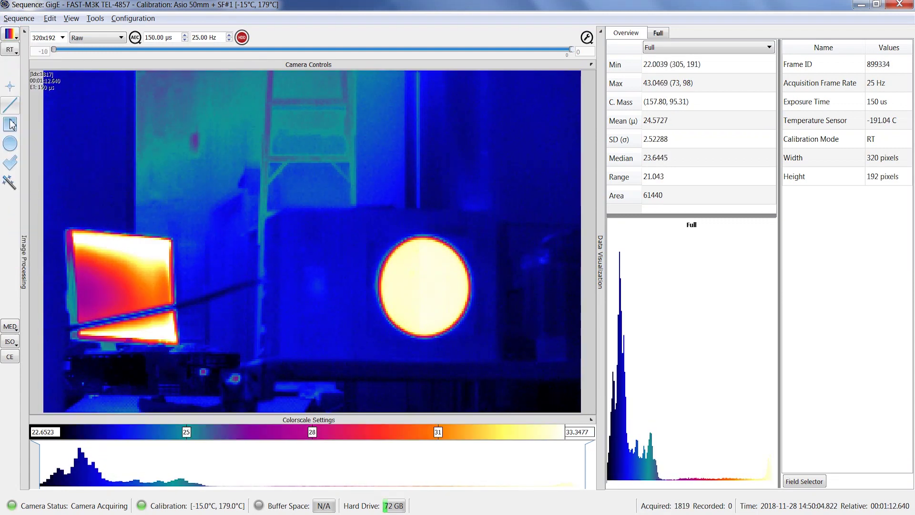
Draw an elliptical region of about 880 pixels inside the hot circular target and display its histogram and time profiles.
{"action": "left_click", "coordinate": [11, 144]}
{"action": "left_click_drag", "start_coordinate": [402, 249], "coordinate": [456, 315]}
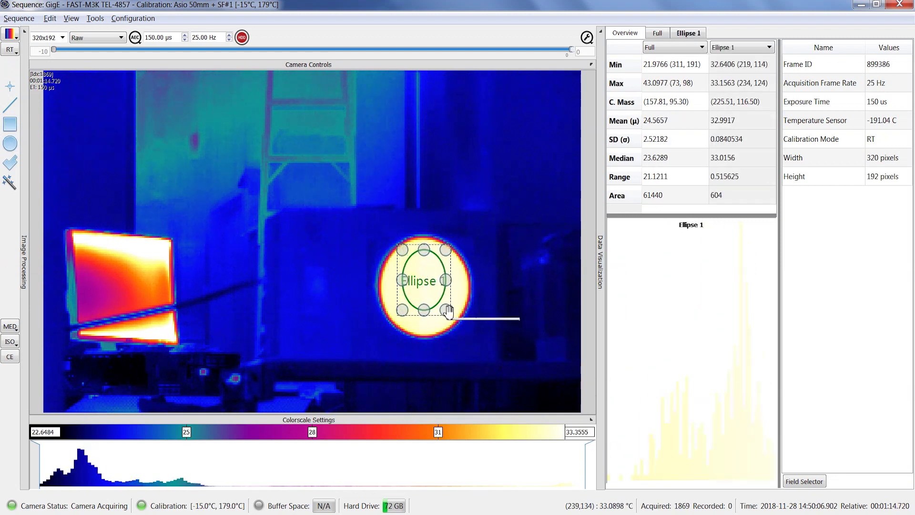
{"action": "left_click", "coordinate": [490, 249]}
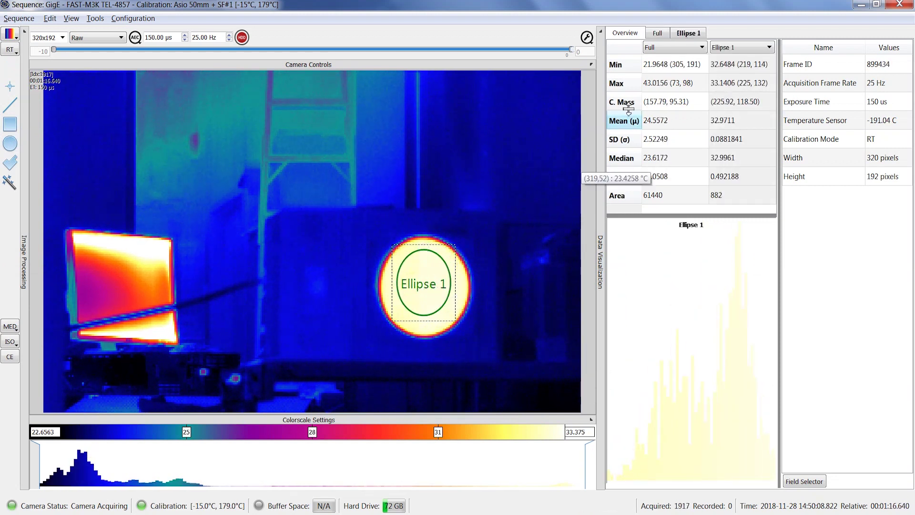
{"action": "left_click", "coordinate": [657, 33]}
{"action": "left_click", "coordinate": [688, 32]}
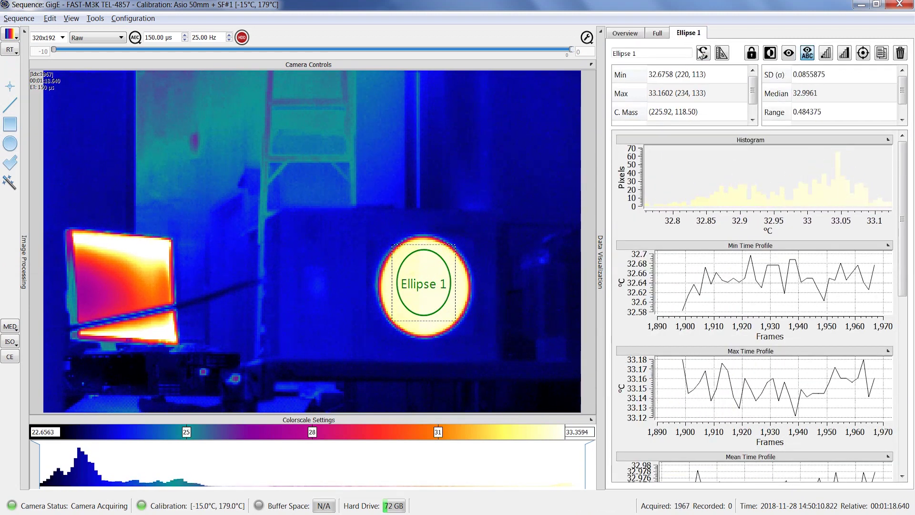
Activate emissivity and atmospheric compensation for the ellipse region, set its emissivity to 98%, and close the compensation settings.
{"action": "left_click", "coordinate": [703, 53]}
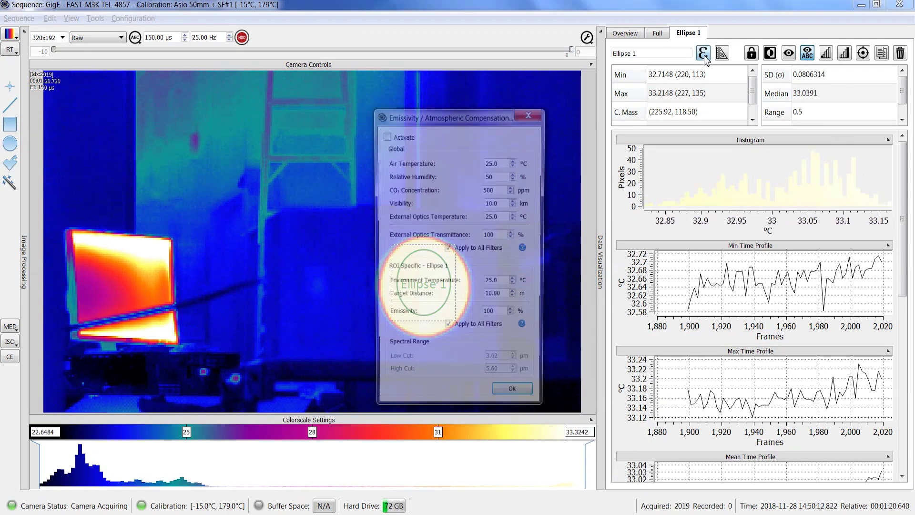
{"action": "left_click", "coordinate": [385, 134]}
{"action": "left_click", "coordinate": [509, 316]}
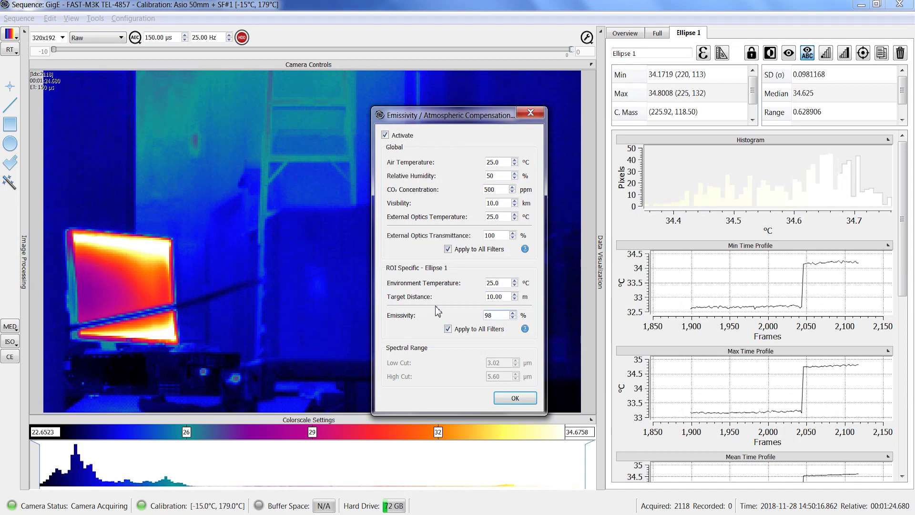
{"action": "key", "text": "Return"}
{"action": "left_click", "coordinate": [437, 310]}
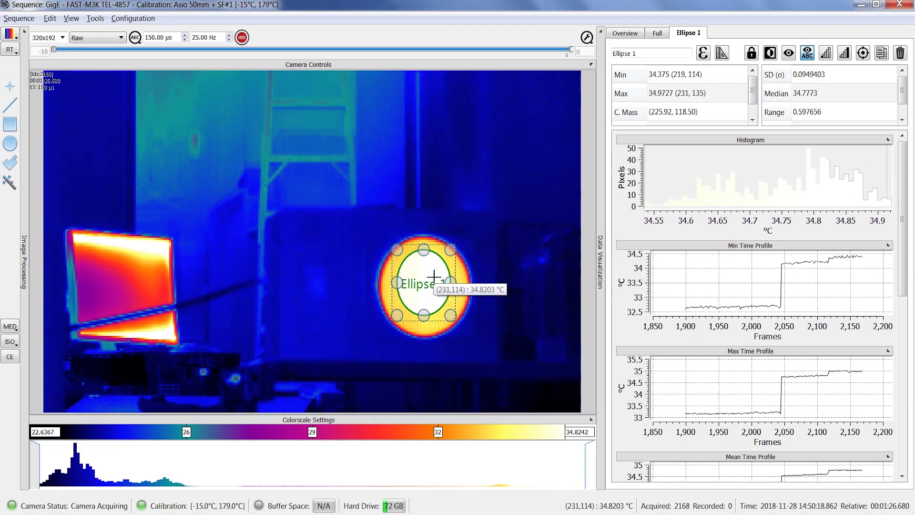
Save the current configuration as a preset, naming it with the owner's first name followed by "workspace".
{"action": "left_click", "coordinate": [133, 18]}
{"action": "left_click", "coordinate": [148, 113]}
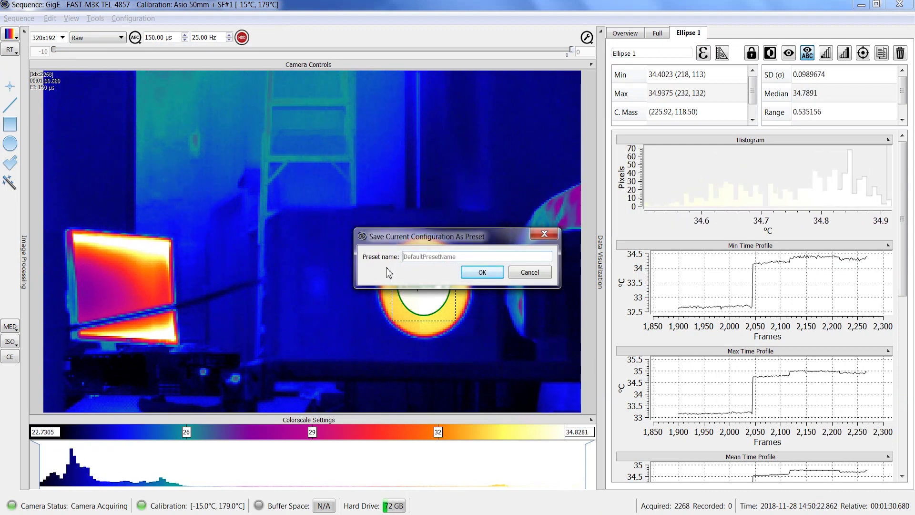
{"action": "type", "text": "alex work"}
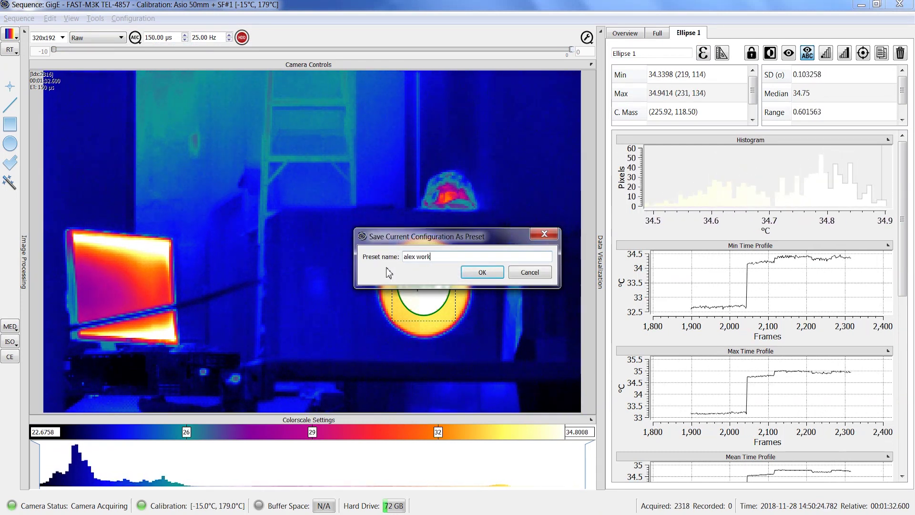
{"action": "type", "text": "space"}
{"action": "key", "text": "Return"}
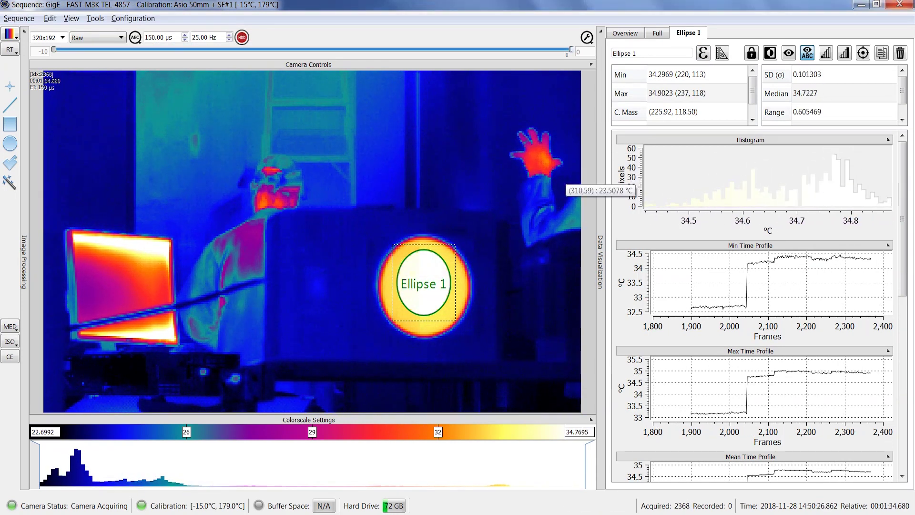
Close the live camera sequence and select the saved workspace preset for the camera's live configuration.
{"action": "left_click", "coordinate": [900, 4]}
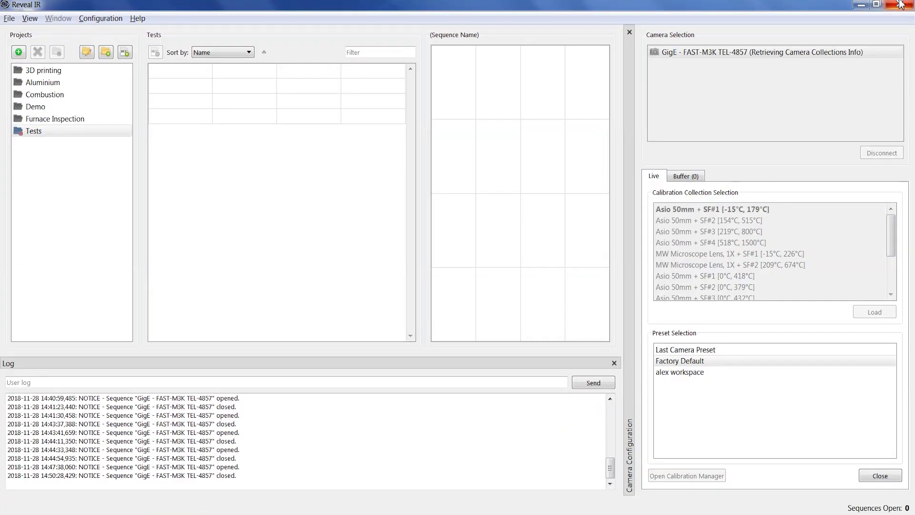
{"action": "left_click", "coordinate": [676, 350]}
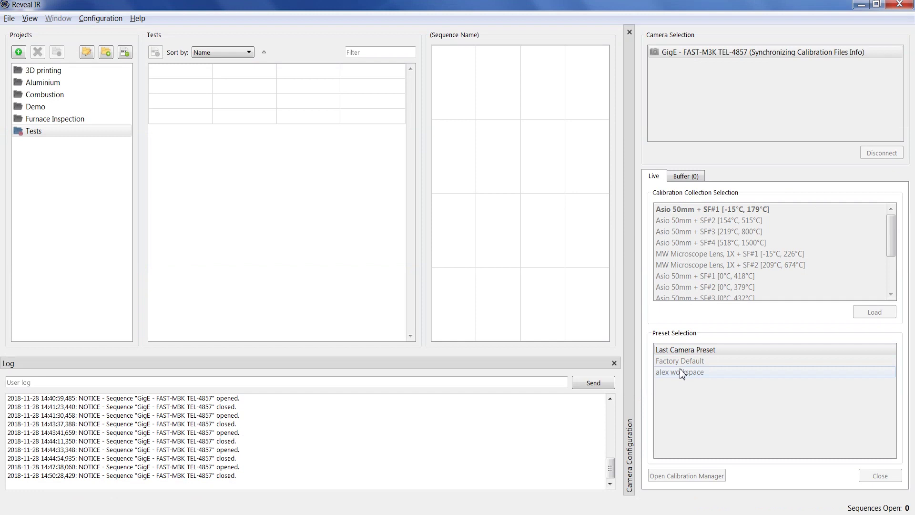
{"action": "left_click", "coordinate": [680, 373]}
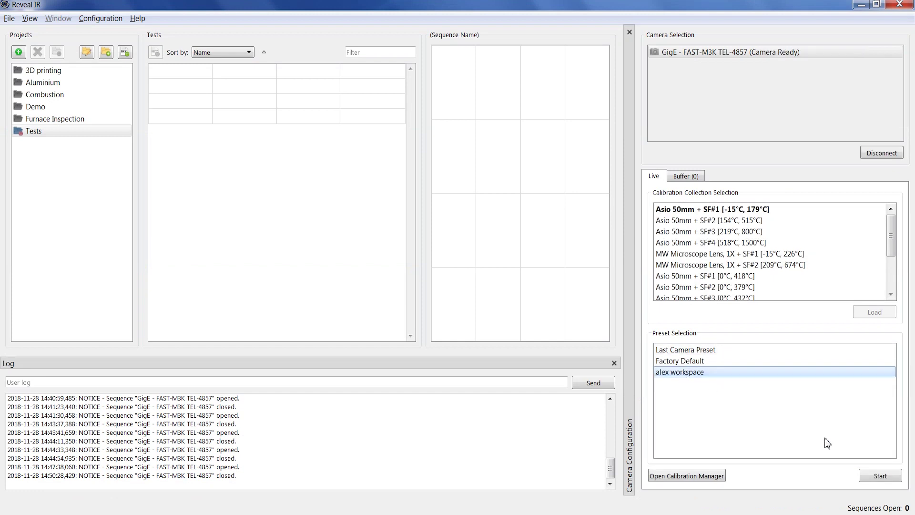